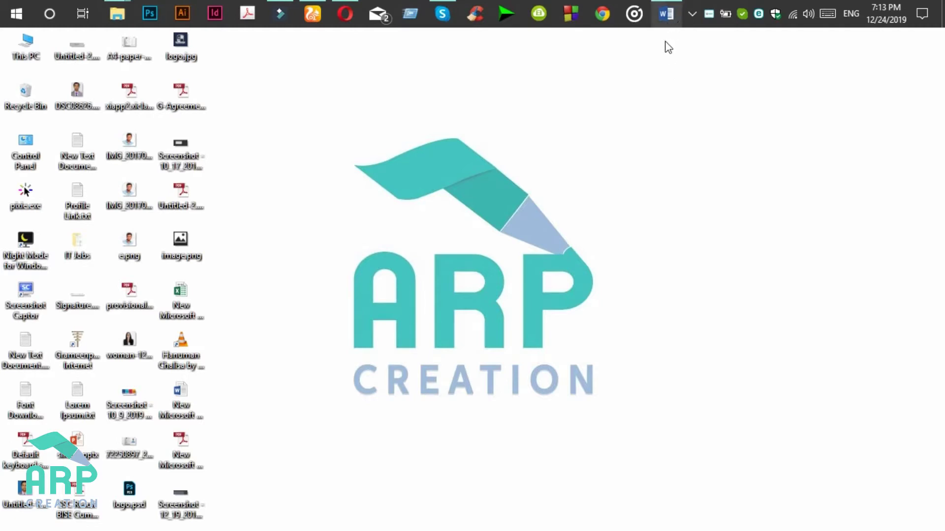
Open the Opera browser from the taskbar, showing the ARP Creation YouTube channel
{"action": "left_click", "coordinate": [667, 14]}
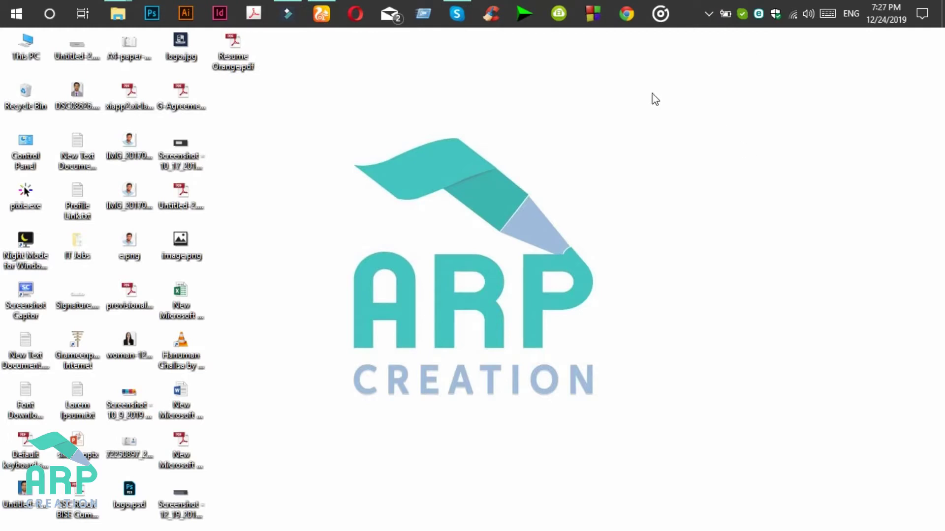
{"action": "left_click", "coordinate": [320, 15]}
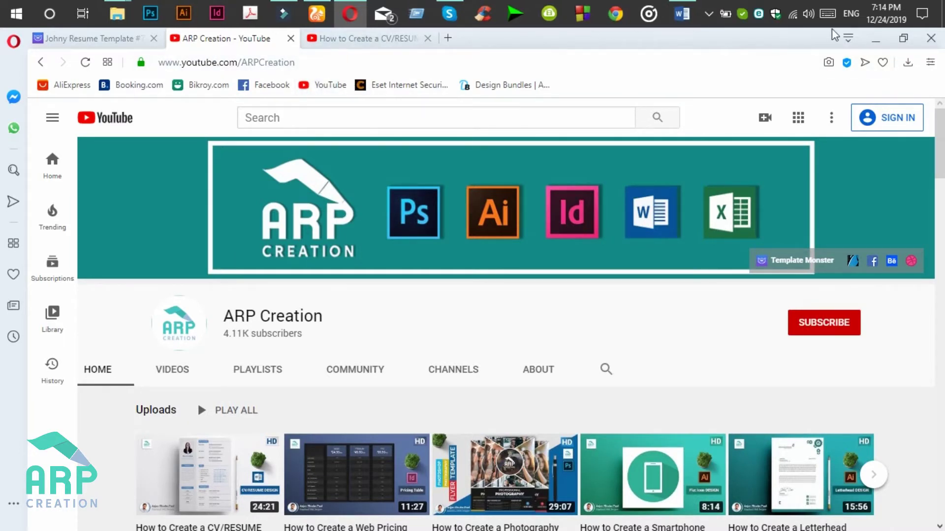
Minimize Opera and bring the Resume Orange.docx document back into focus in Word
{"action": "left_click", "coordinate": [875, 38]}
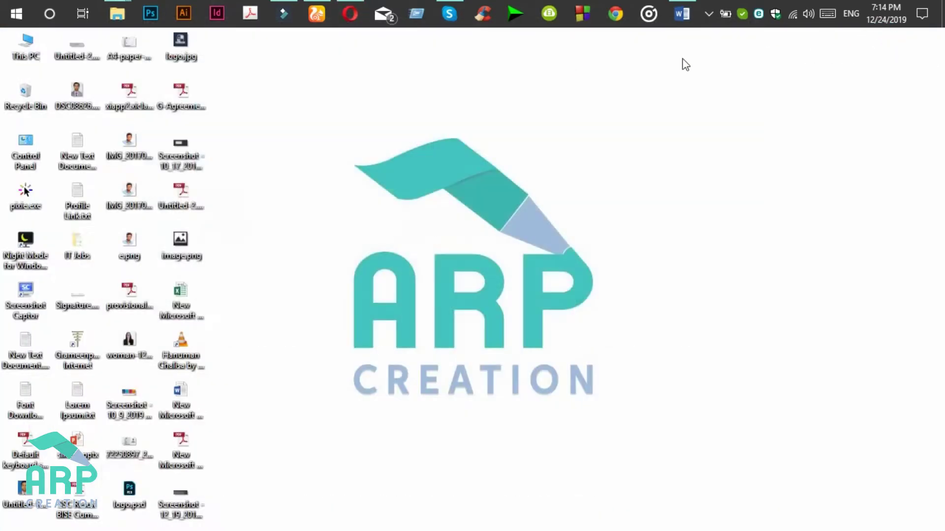
{"action": "left_click", "coordinate": [681, 17]}
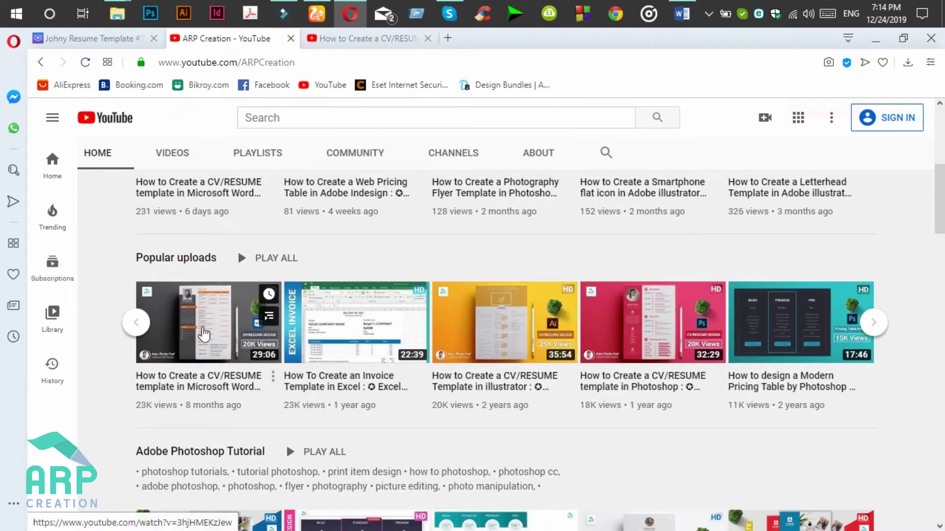
{"action": "scroll", "coordinate": [274, 333], "scroll_direction": "up", "scroll_amount": 7}
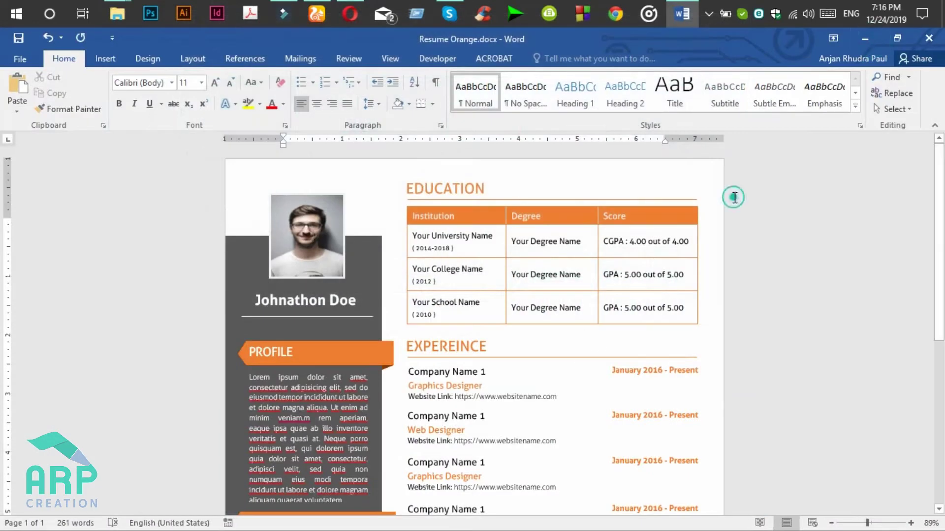
{"action": "left_click", "coordinate": [734, 197]}
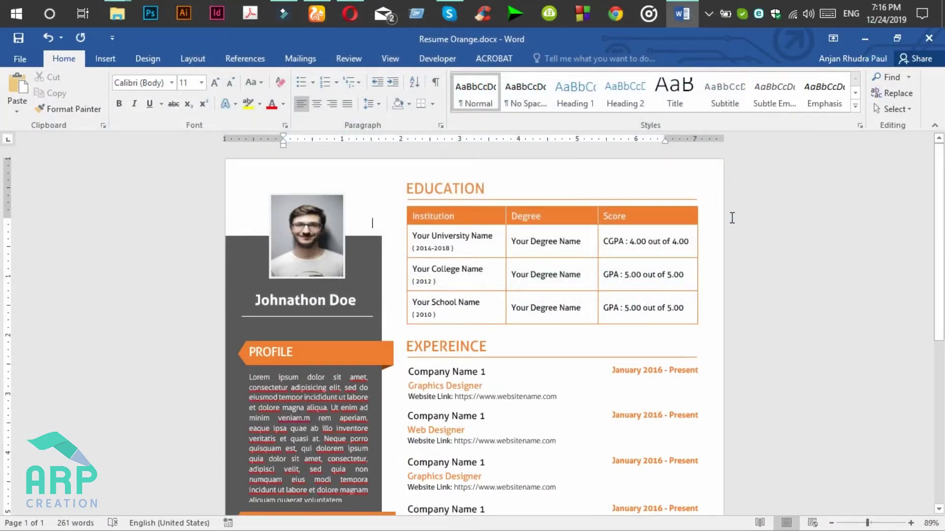
Save a copy of the resume to the Desktop as Resume Orange.pdf in PDF format, then minimize Word
{"action": "left_click", "coordinate": [31, 64]}
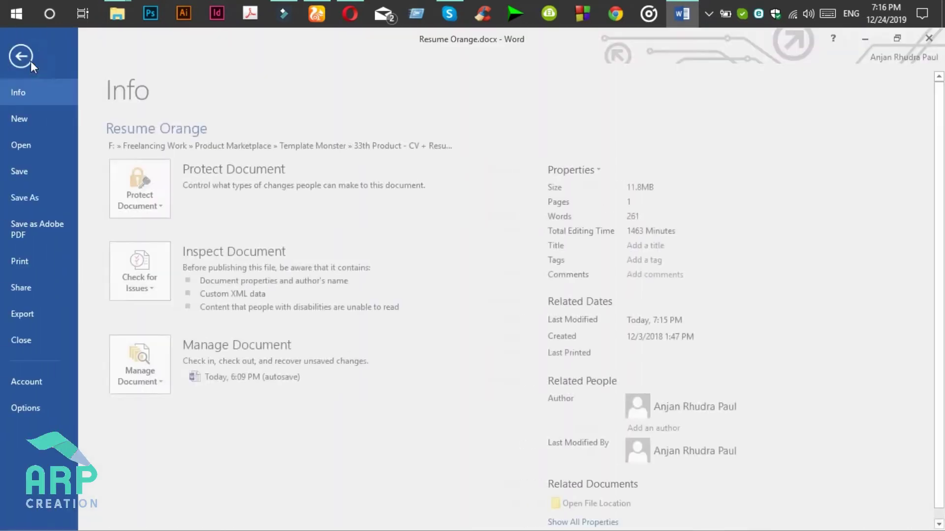
{"action": "left_click", "coordinate": [52, 197]}
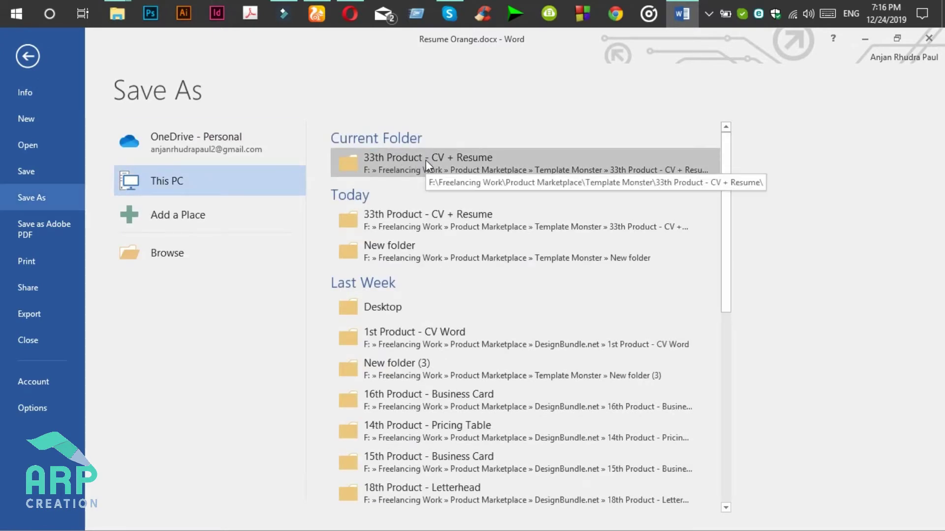
{"action": "left_click", "coordinate": [426, 161]}
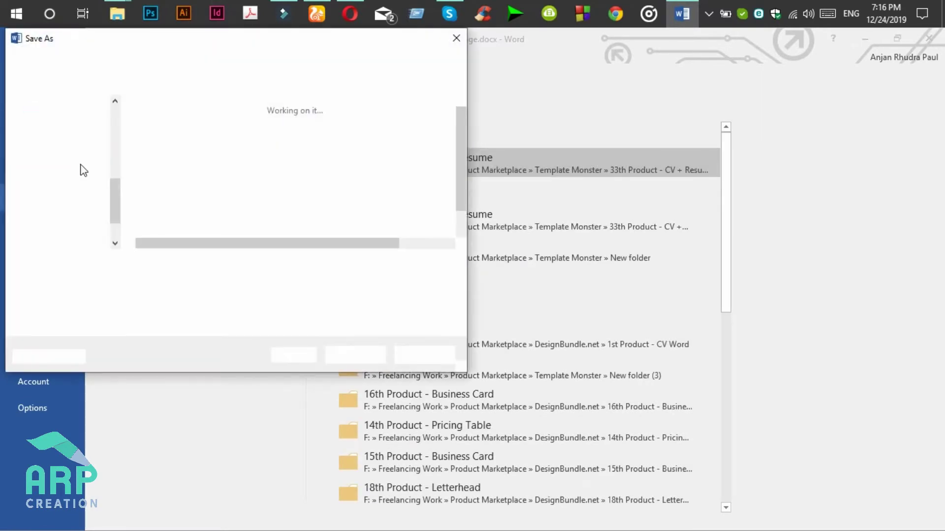
{"action": "scroll", "coordinate": [74, 118], "scroll_direction": "up", "scroll_amount": 1}
{"action": "scroll", "coordinate": [74, 118], "scroll_direction": "up", "scroll_amount": 2}
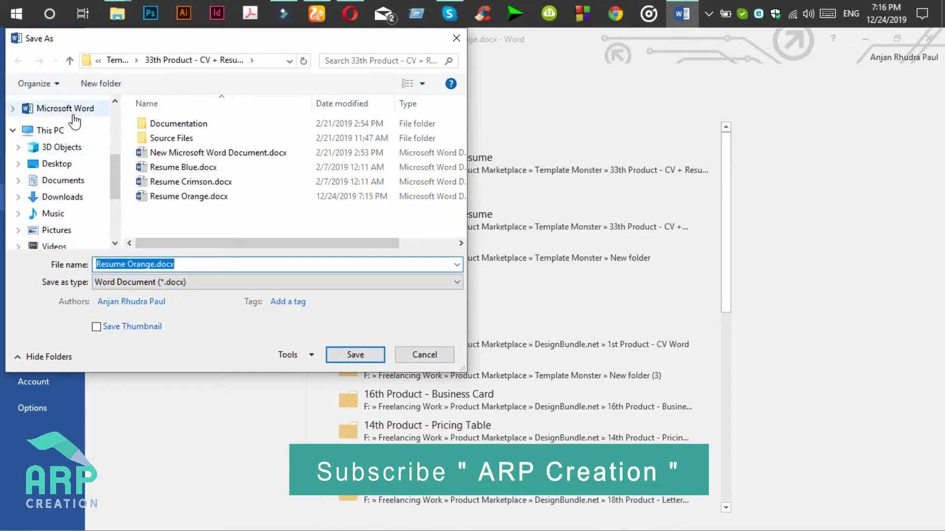
{"action": "left_click", "coordinate": [63, 162]}
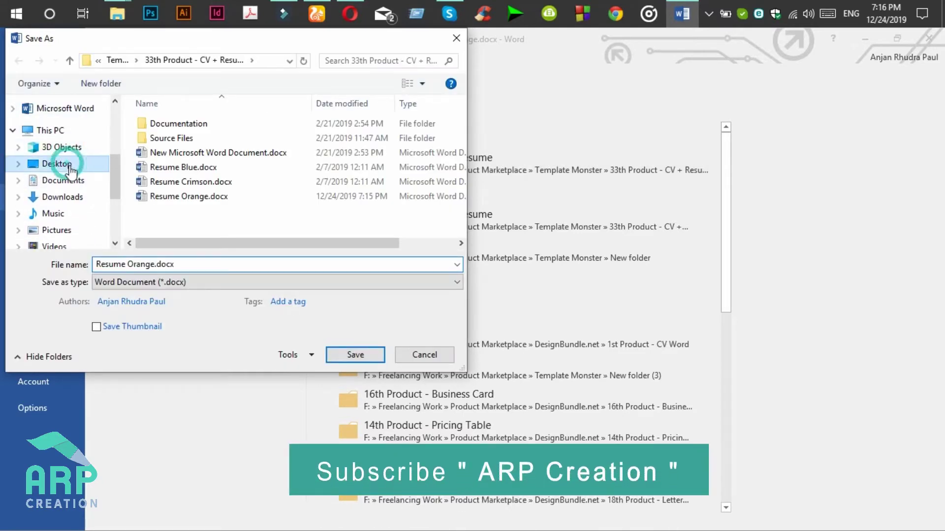
{"action": "left_click", "coordinate": [179, 285]}
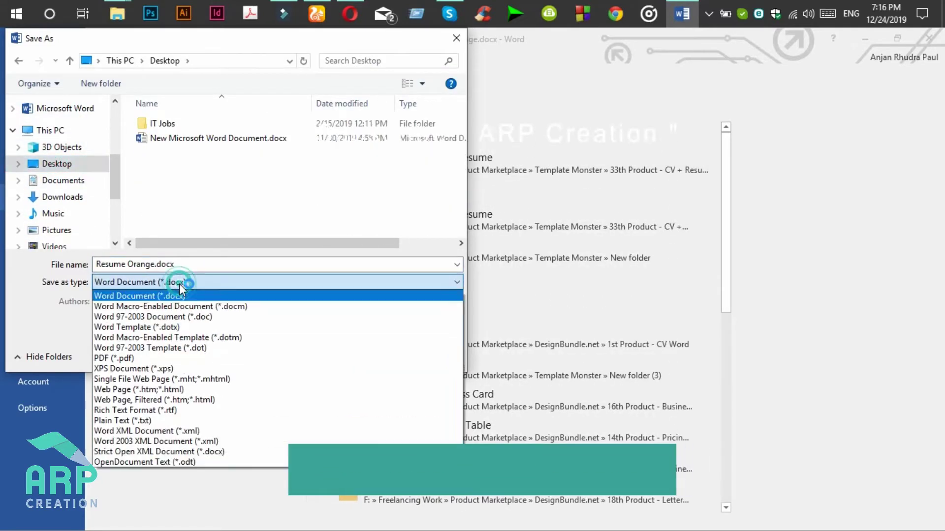
{"action": "left_click", "coordinate": [153, 361]}
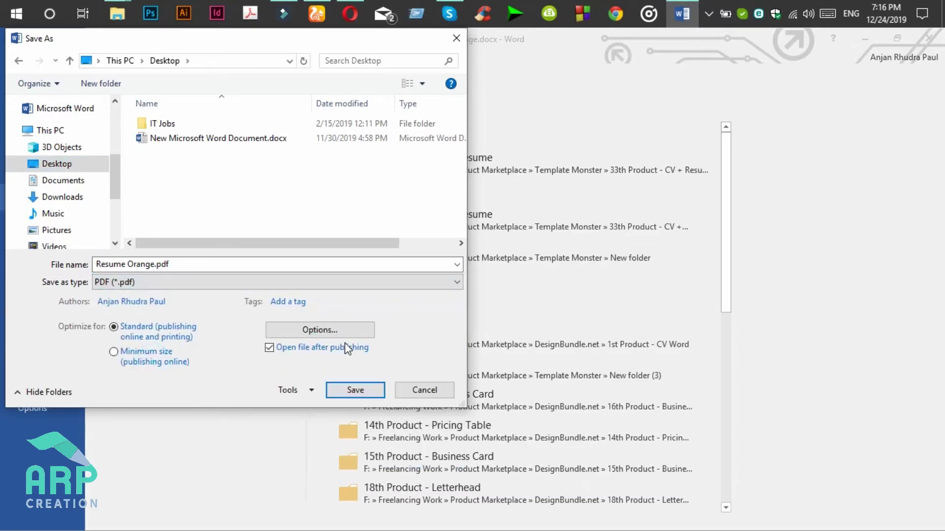
{"action": "left_click", "coordinate": [347, 391]}
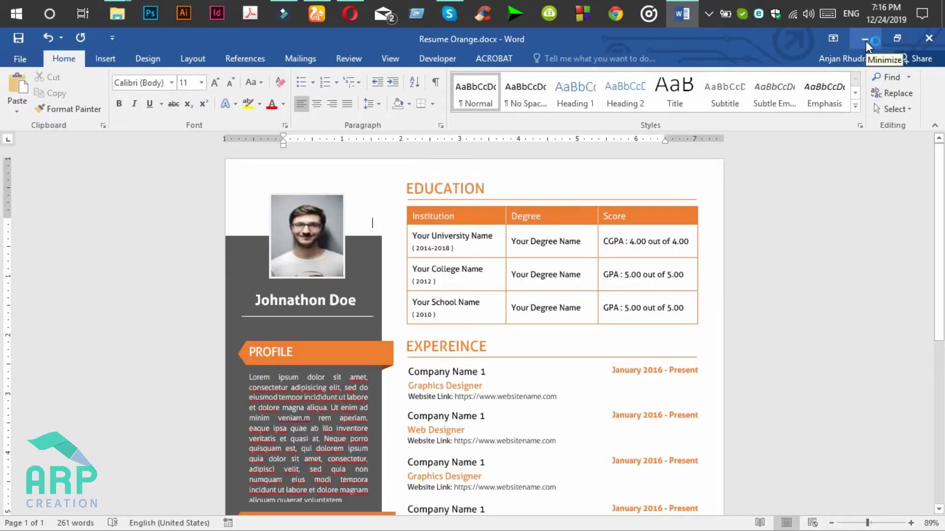
{"action": "left_click", "coordinate": [866, 41]}
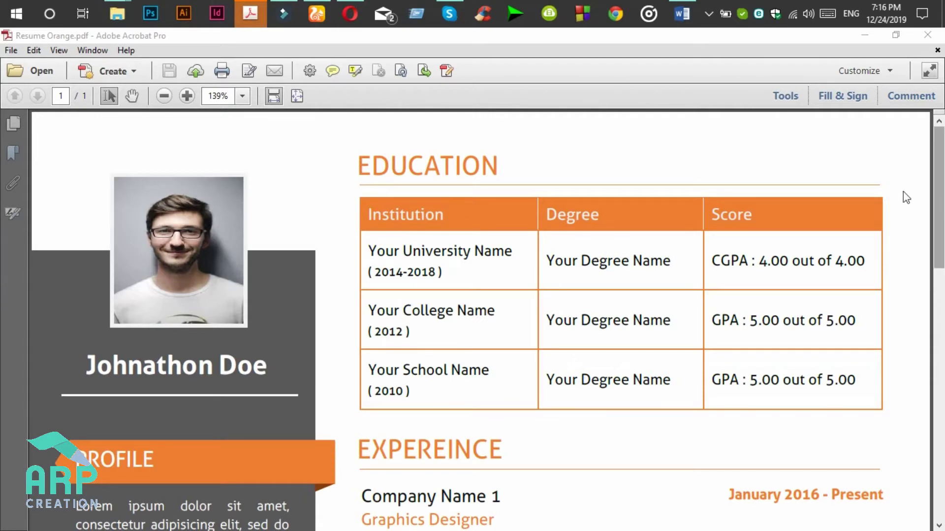
Zoom out on Resume Orange.pdf and open Set Page Boxes under the Print Production tools
{"action": "left_click", "coordinate": [164, 96]}
{"action": "mouse_move", "coordinate": [250, 12]}
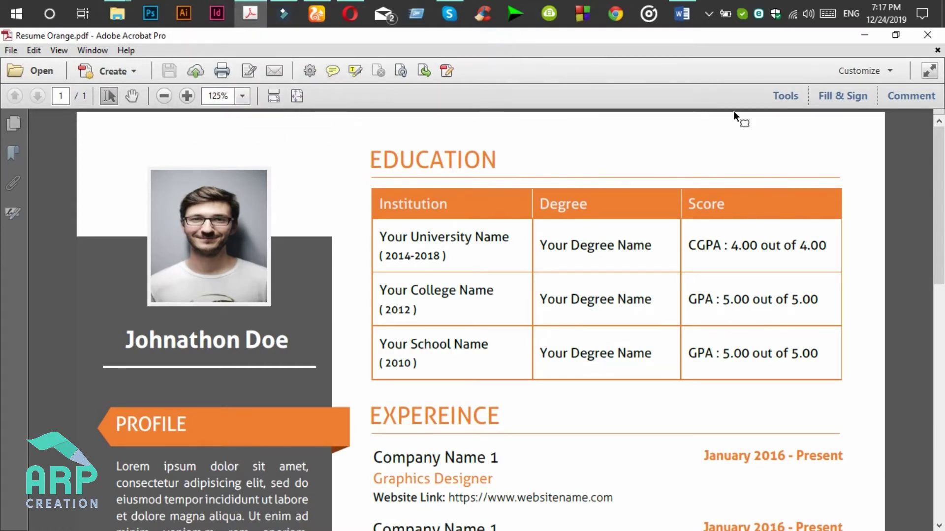
{"action": "scroll", "coordinate": [771, 315], "scroll_direction": "down", "scroll_amount": 10}
{"action": "scroll", "coordinate": [769, 311], "scroll_direction": "up", "scroll_amount": 10}
{"action": "left_click", "coordinate": [788, 96]}
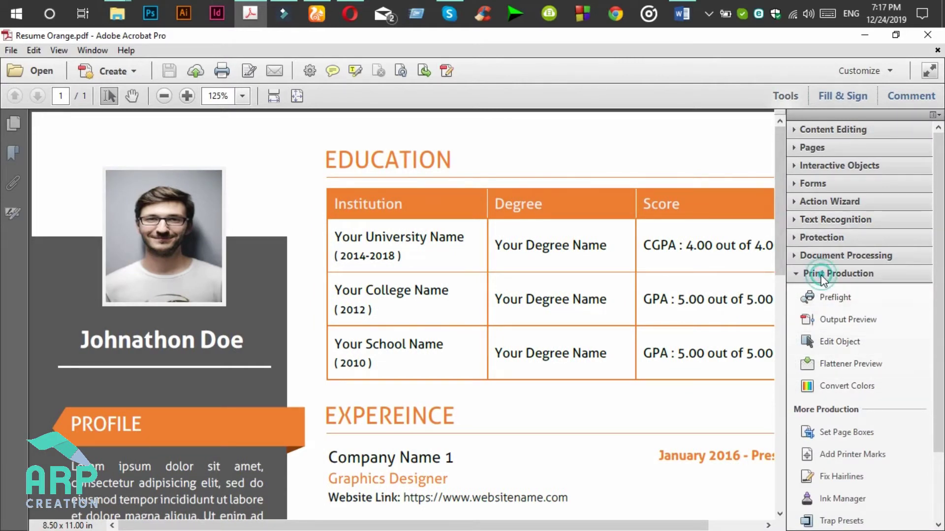
{"action": "left_click", "coordinate": [842, 279]}
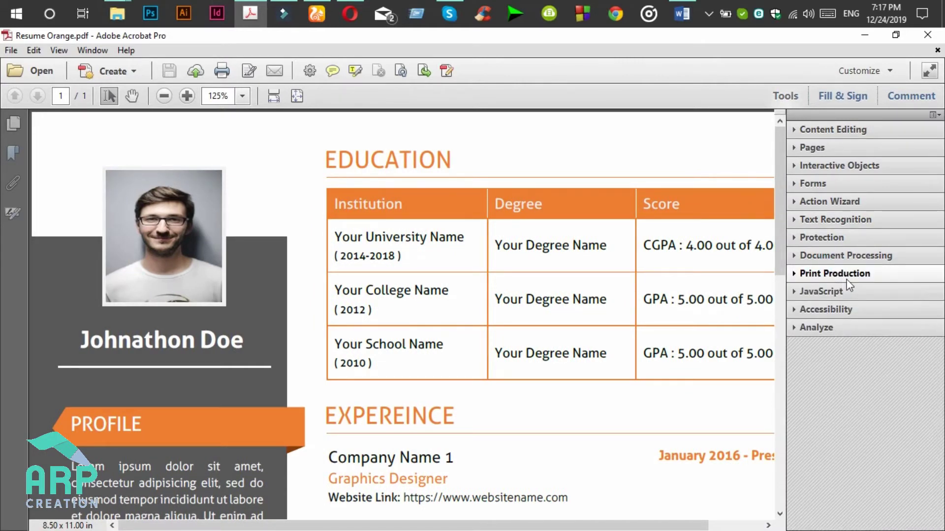
{"action": "left_click", "coordinate": [848, 282]}
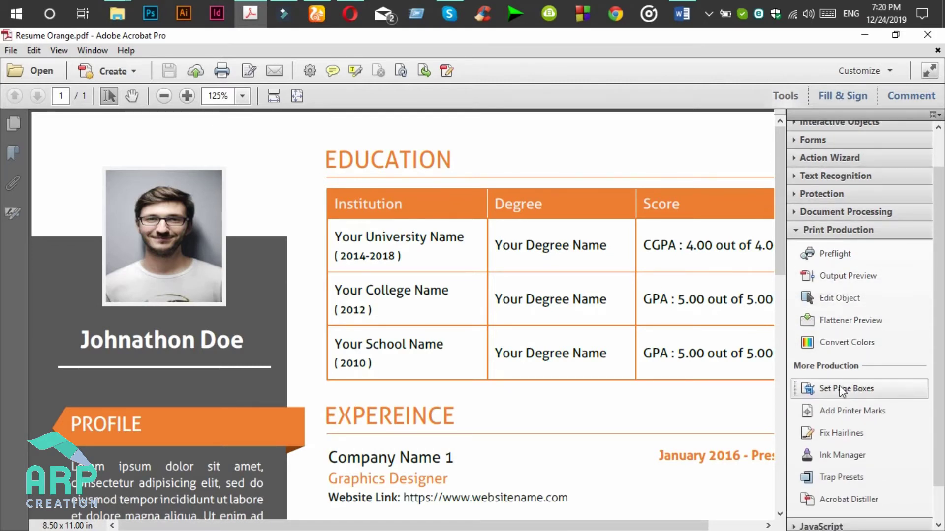
{"action": "left_click", "coordinate": [842, 390]}
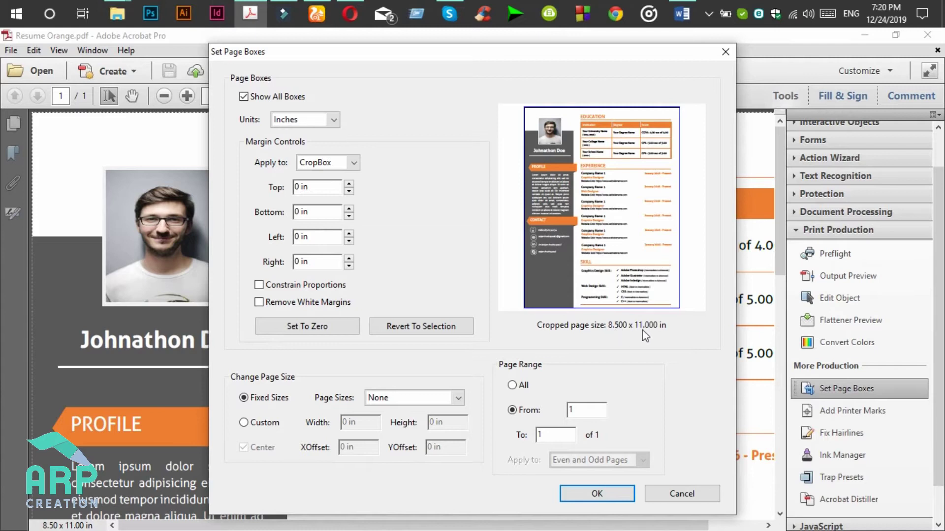
Apply a custom 8.63 × 11.13 in page size with content centred, then zoom to 100%
{"action": "left_click", "coordinate": [263, 428]}
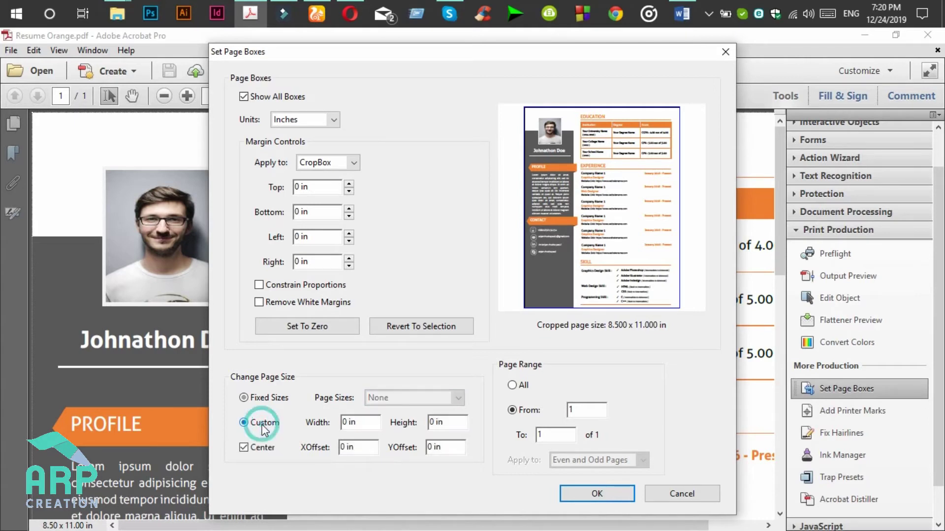
{"action": "left_click", "coordinate": [347, 424]}
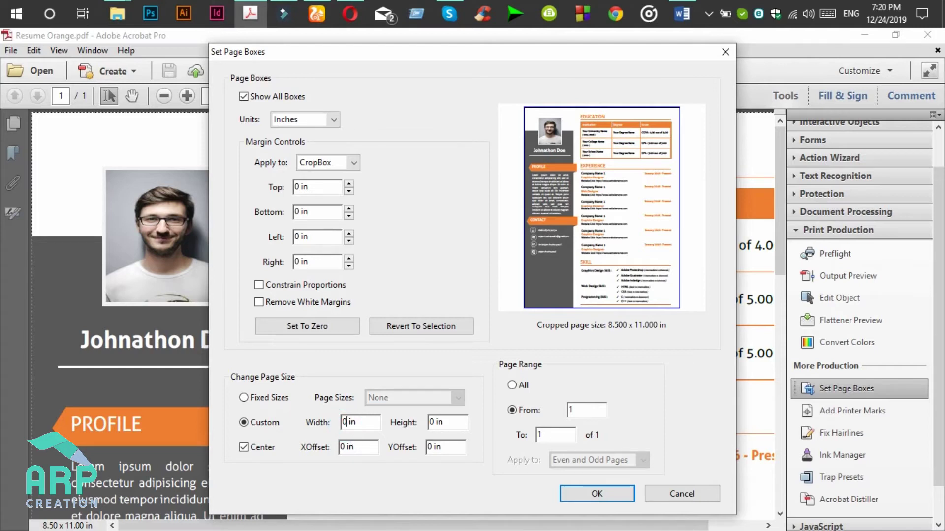
{"action": "key", "text": "BackSpace"}
{"action": "key", "text": "BackSpace"}
{"action": "type", "text": "8.625"}
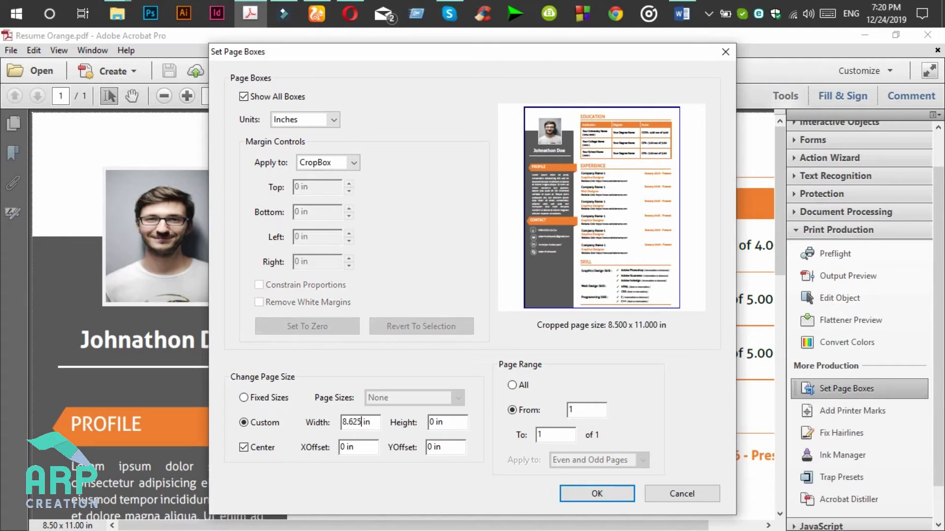
{"action": "left_click", "coordinate": [435, 422]}
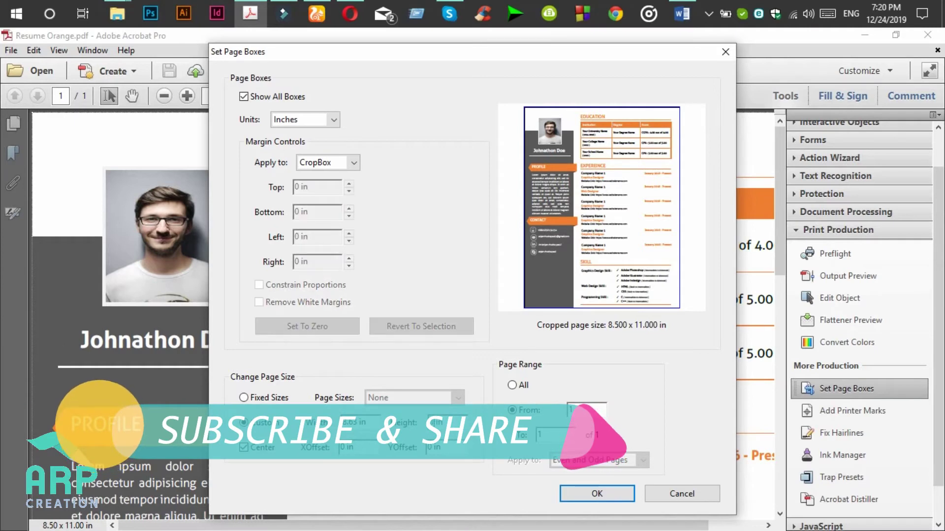
{"action": "type", "text": ".125"}
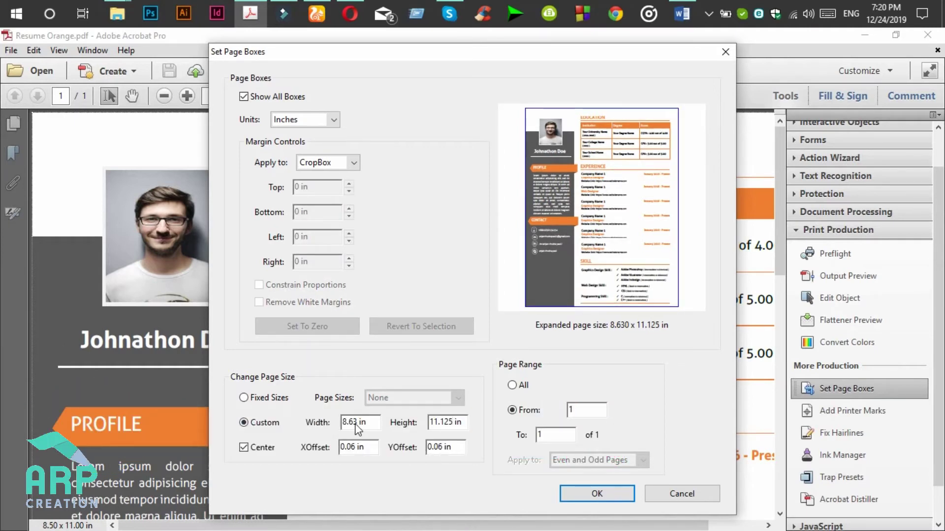
{"action": "left_click", "coordinate": [356, 425]}
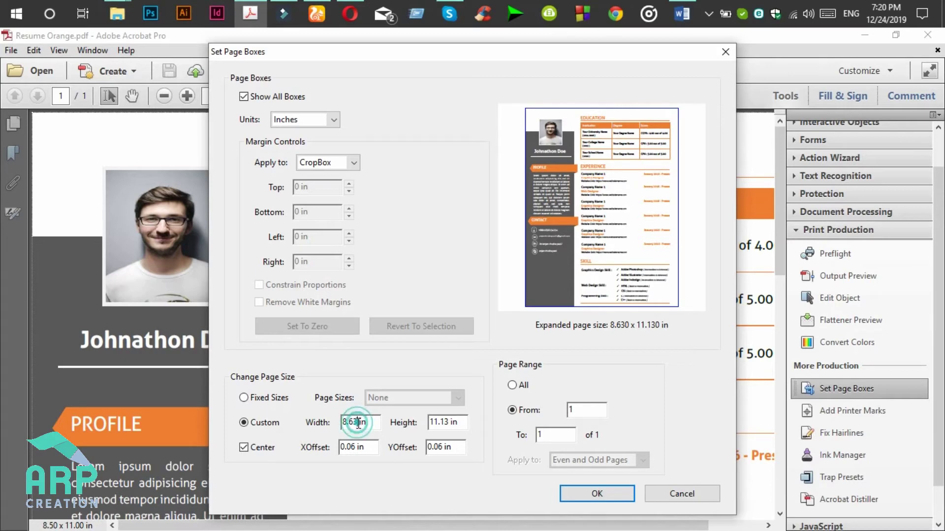
{"action": "left_click", "coordinate": [586, 495]}
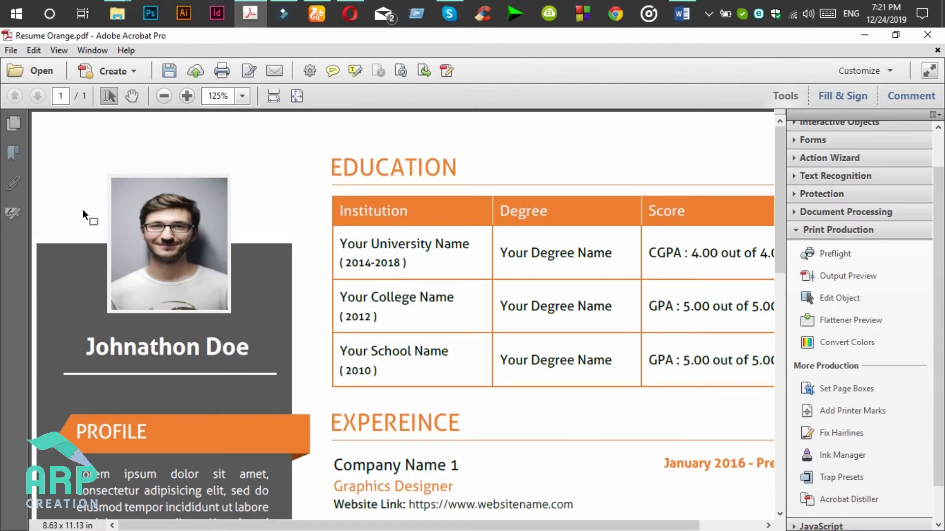
{"action": "left_click", "coordinate": [164, 96]}
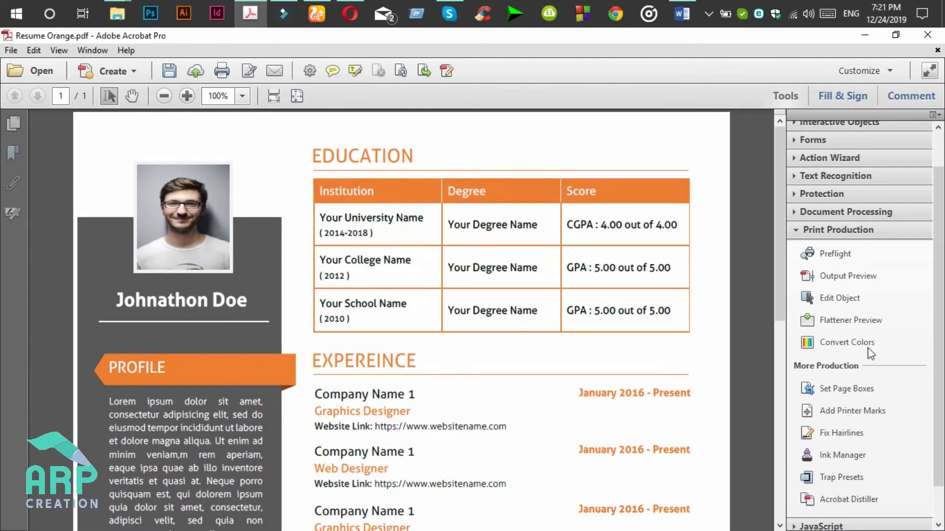
{"action": "left_click", "coordinate": [855, 394]}
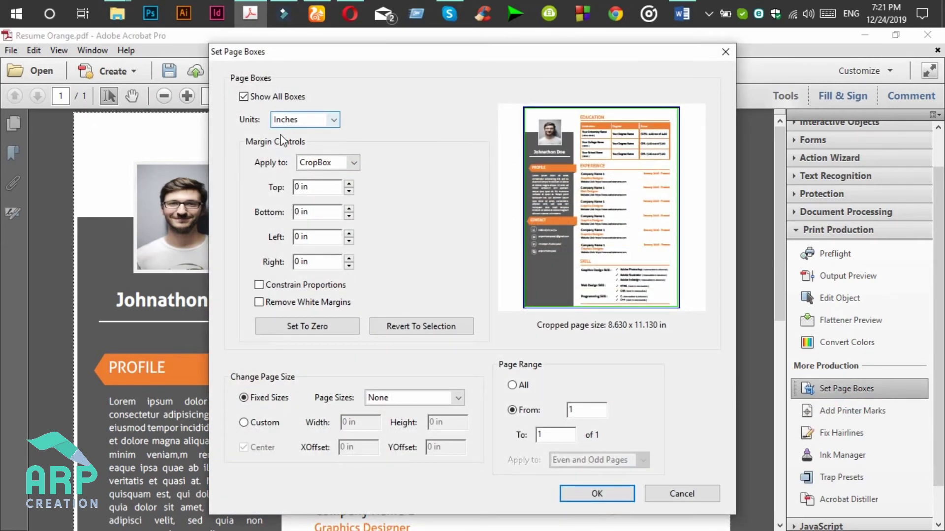
Switch Set Page Boxes to the BleedBox and enter a 0.125 in top margin
{"action": "left_click", "coordinate": [319, 164]}
{"action": "left_click", "coordinate": [317, 209]}
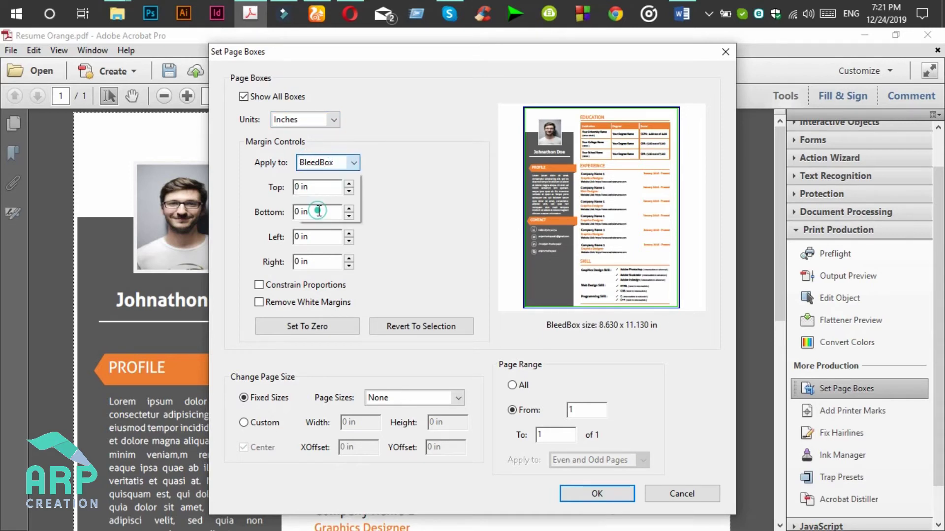
{"action": "double_click", "coordinate": [300, 187]}
{"action": "left_click", "coordinate": [300, 188]}
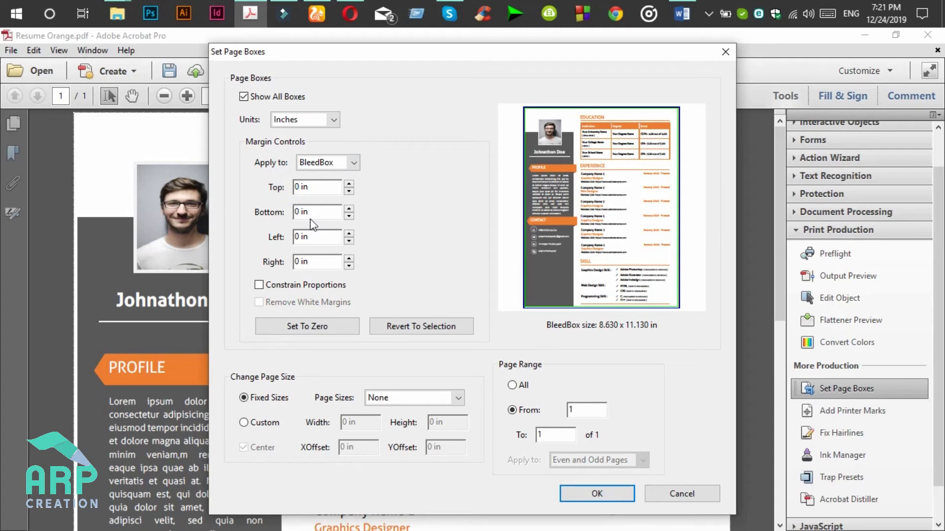
{"action": "type", "text": ".125"}
{"action": "left_click", "coordinate": [271, 286]}
Copy 0.125 in into the bottom and left margins and apply the bleed box
{"action": "left_click", "coordinate": [306, 210]}
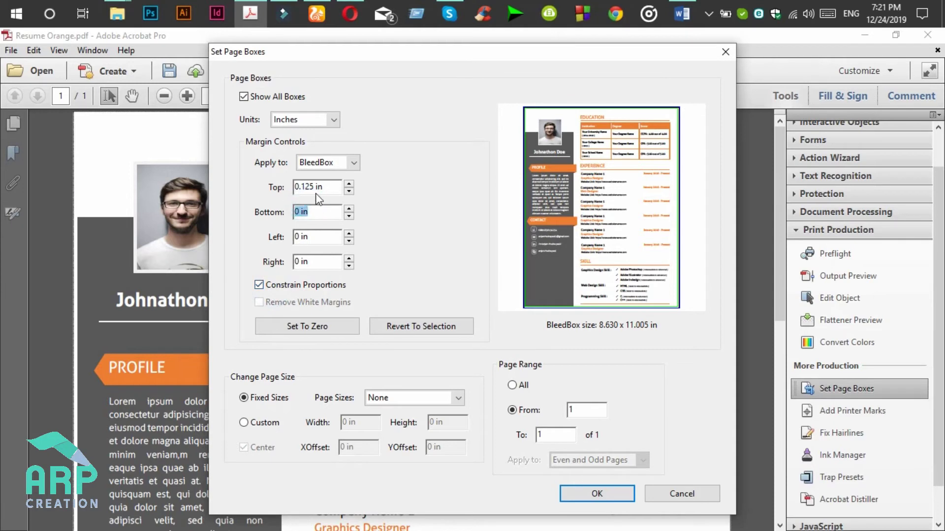
{"action": "left_click_drag", "start_coordinate": [326, 187], "coordinate": [289, 188]}
{"action": "key", "text": "ctrl+c"}
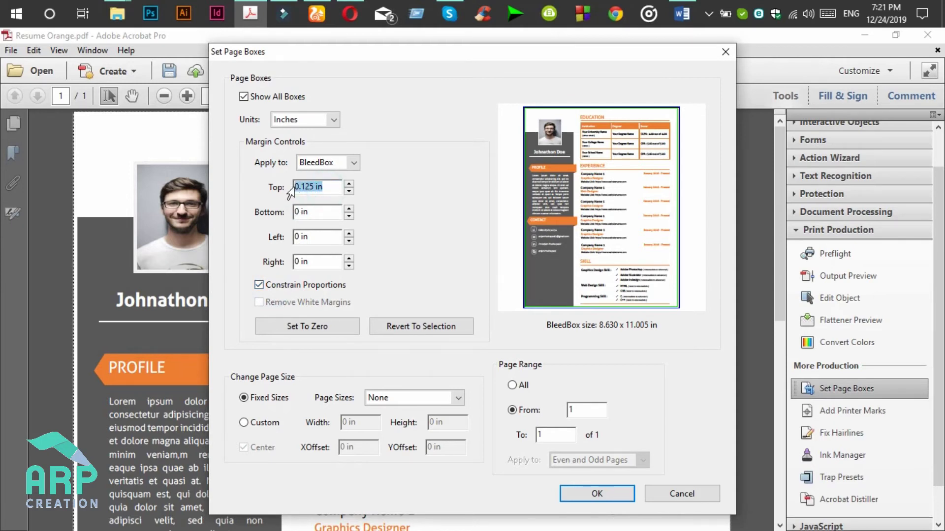
{"action": "left_click_drag", "start_coordinate": [330, 213], "coordinate": [275, 211]}
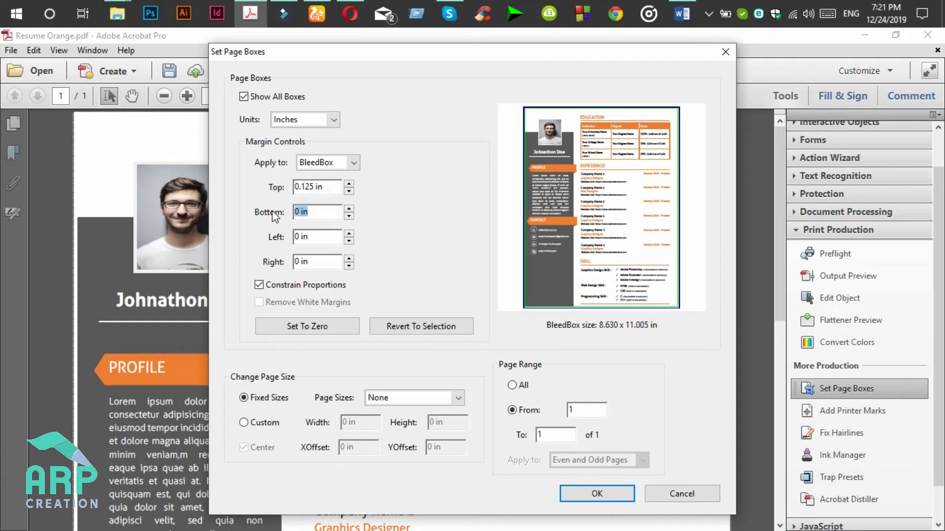
{"action": "key", "text": "ctrl+v"}
{"action": "left_click_drag", "start_coordinate": [325, 237], "coordinate": [295, 237]}
{"action": "key", "text": "ctrl+v"}
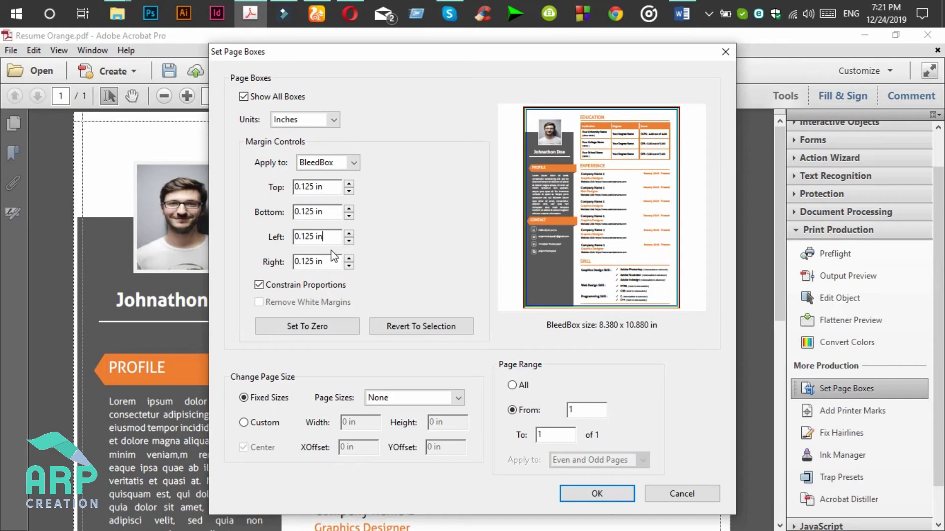
{"action": "left_click", "coordinate": [595, 494]}
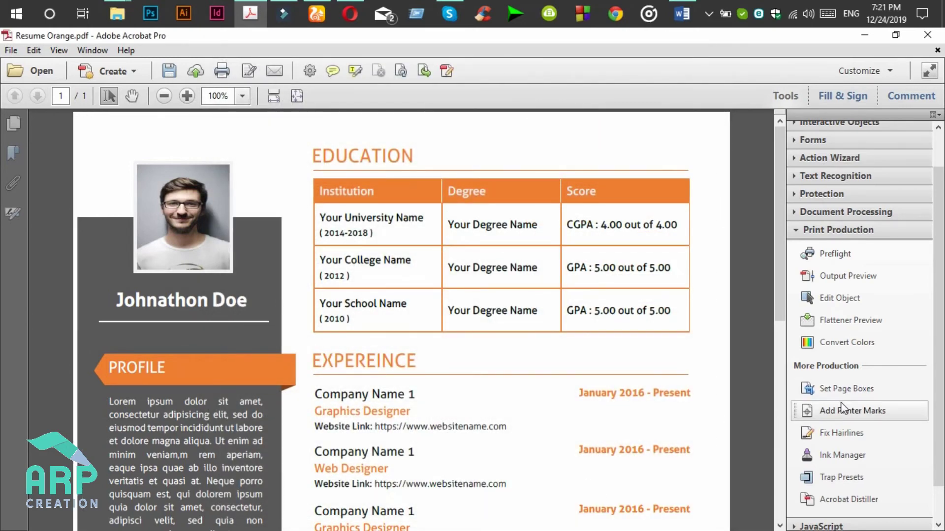
Add bleed printer marks with a 0.125 line weight, accepting the confirmation and overlap warning
{"action": "left_click", "coordinate": [844, 410]}
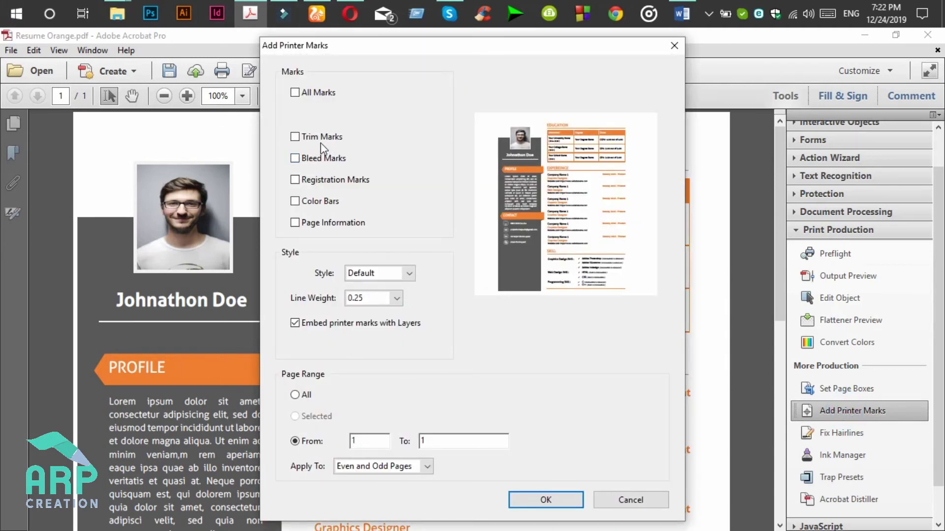
{"action": "left_click", "coordinate": [313, 164]}
{"action": "left_click", "coordinate": [396, 298]}
{"action": "left_click", "coordinate": [364, 316]}
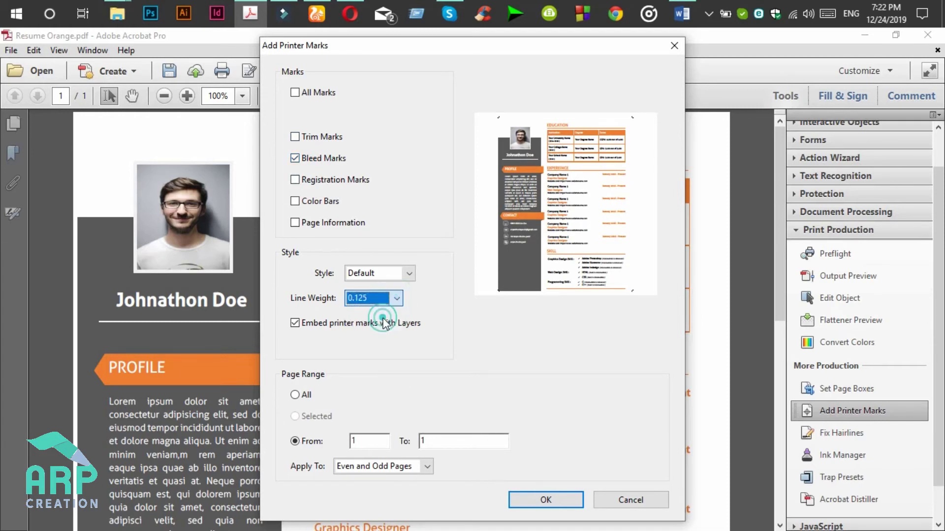
{"action": "left_click", "coordinate": [547, 500]}
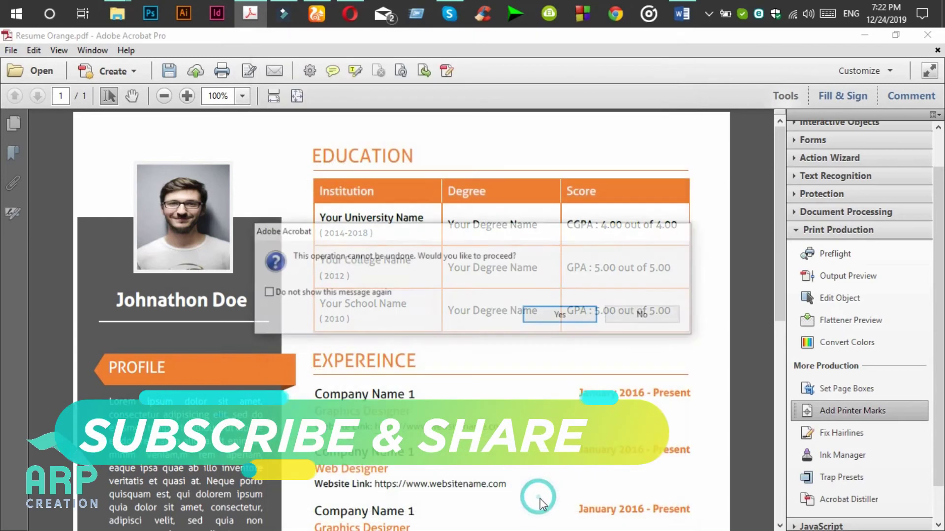
{"action": "left_click", "coordinate": [555, 318]}
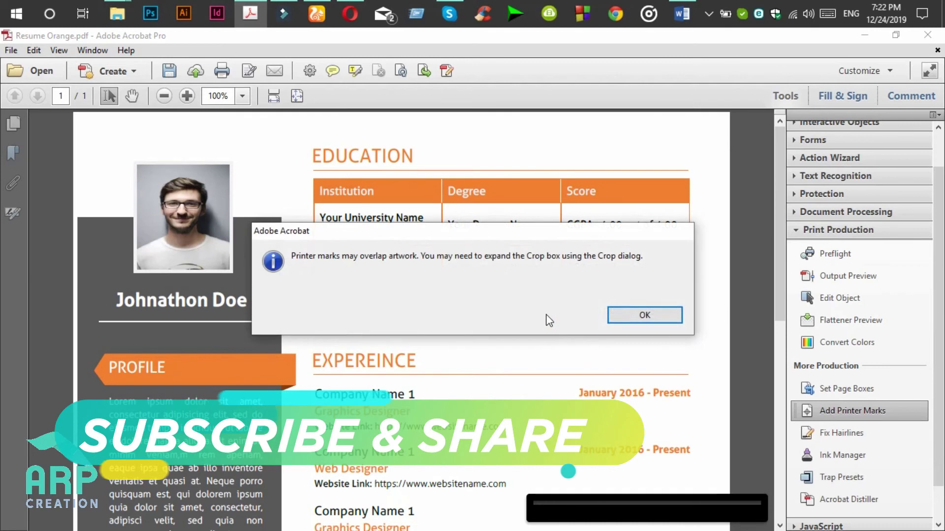
{"action": "left_click", "coordinate": [632, 317]}
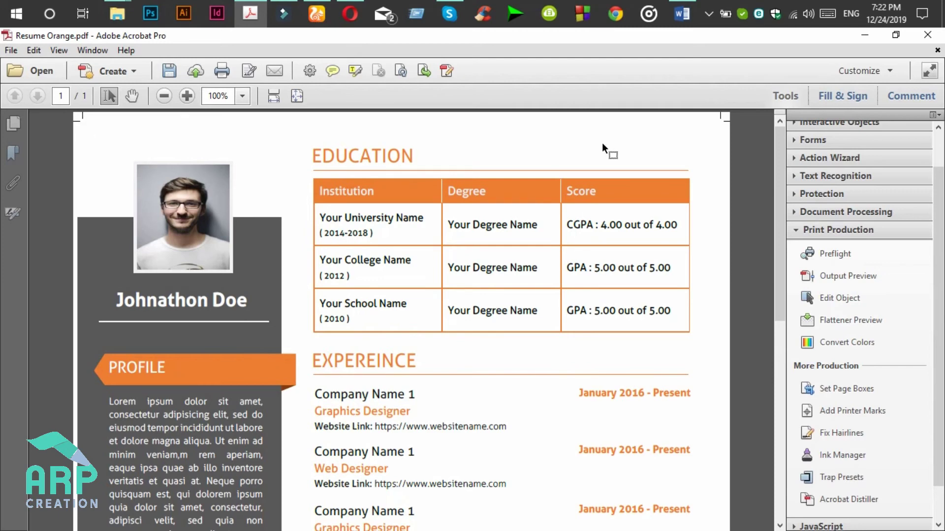
Scroll through the resume page to check the new bleed marks
{"action": "scroll", "coordinate": [745, 344], "scroll_direction": "down", "scroll_amount": 10}
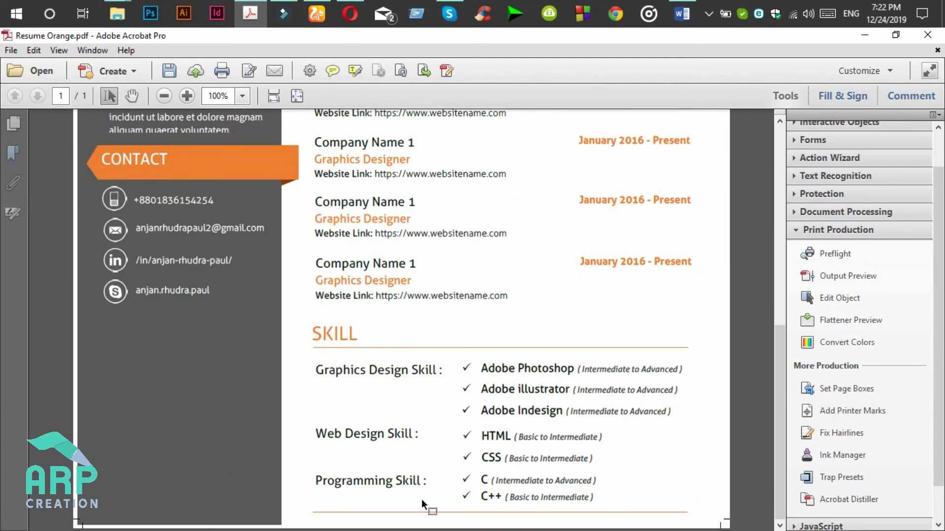
{"action": "scroll", "coordinate": [699, 427], "scroll_direction": "up", "scroll_amount": 8}
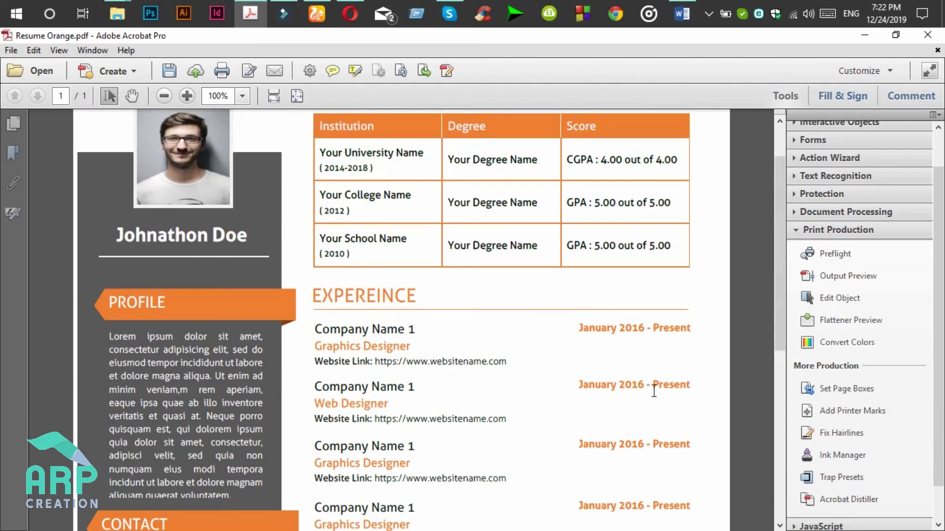
{"action": "scroll", "coordinate": [653, 389], "scroll_direction": "up", "scroll_amount": 2}
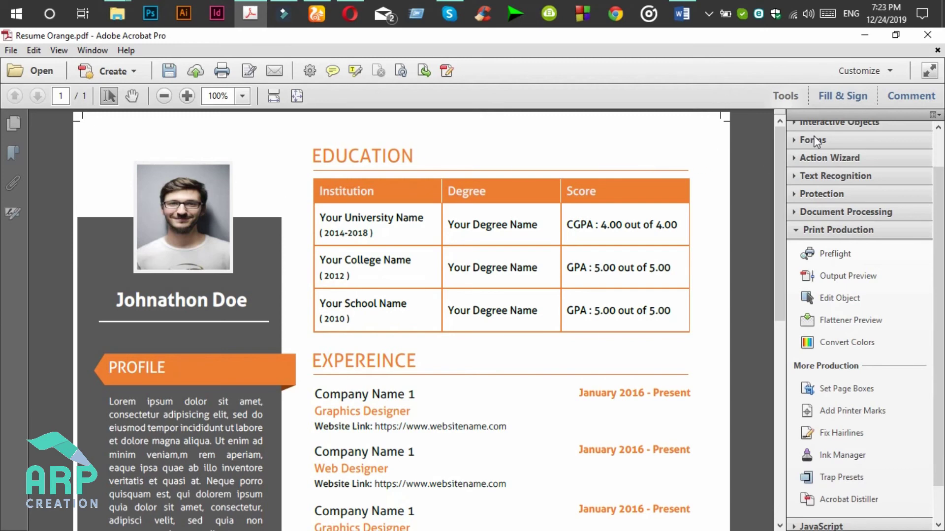
Save the resume PDF, scroll through it to review, and close Acrobat
{"action": "left_click", "coordinate": [11, 50]}
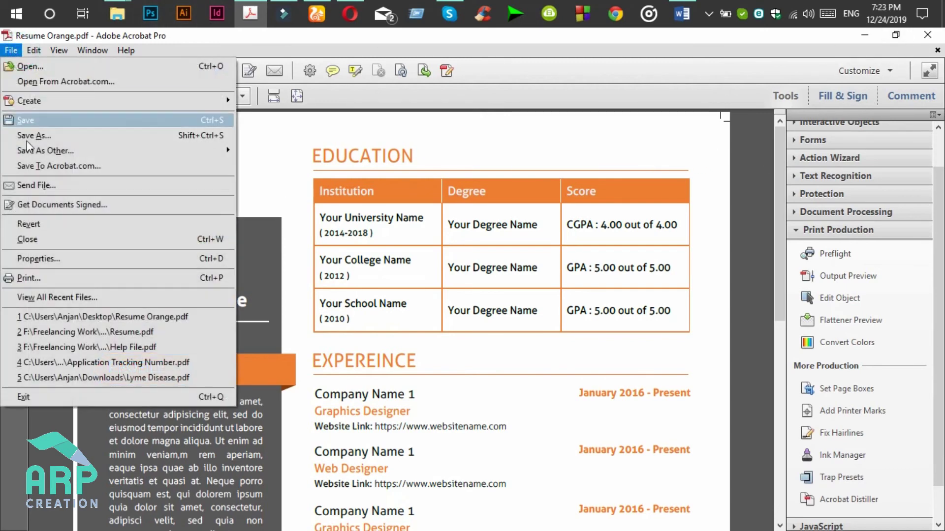
{"action": "left_click", "coordinate": [72, 126]}
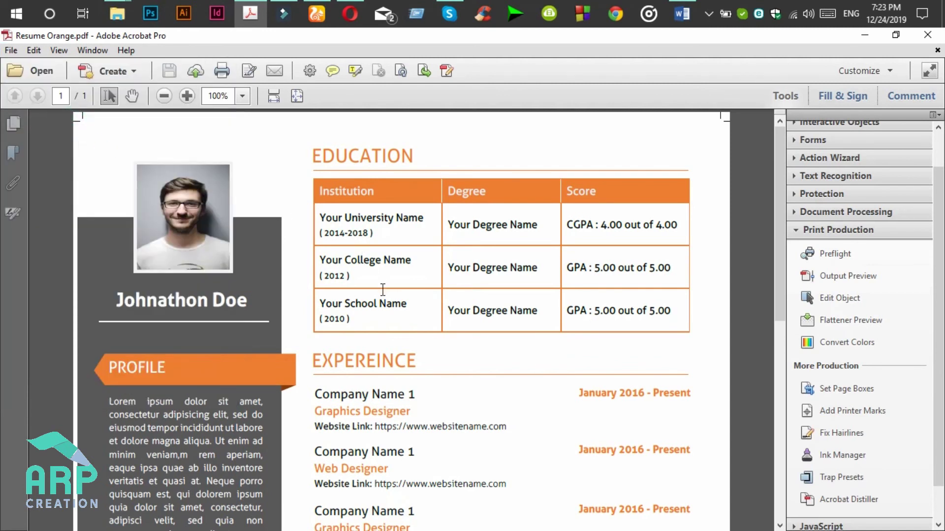
{"action": "scroll", "coordinate": [380, 267], "scroll_direction": "down", "scroll_amount": 10}
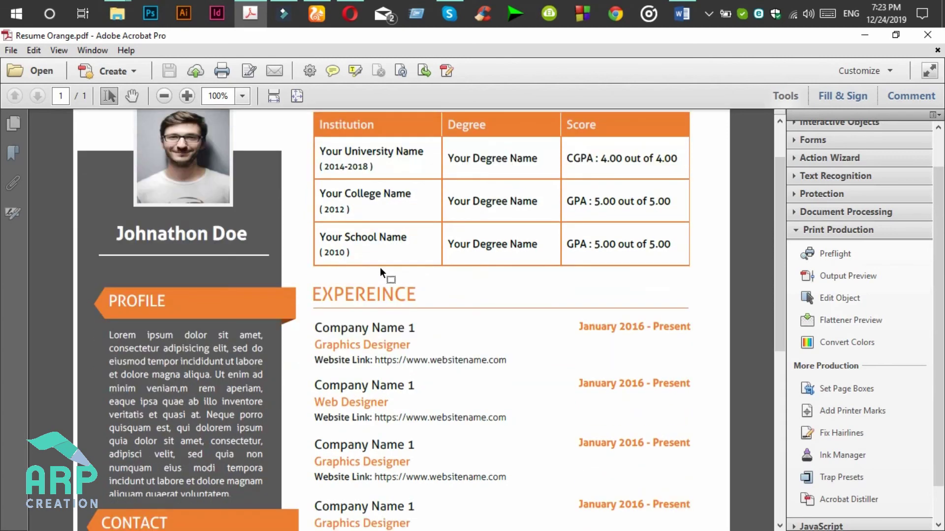
{"action": "scroll", "coordinate": [385, 266], "scroll_direction": "up", "scroll_amount": 10}
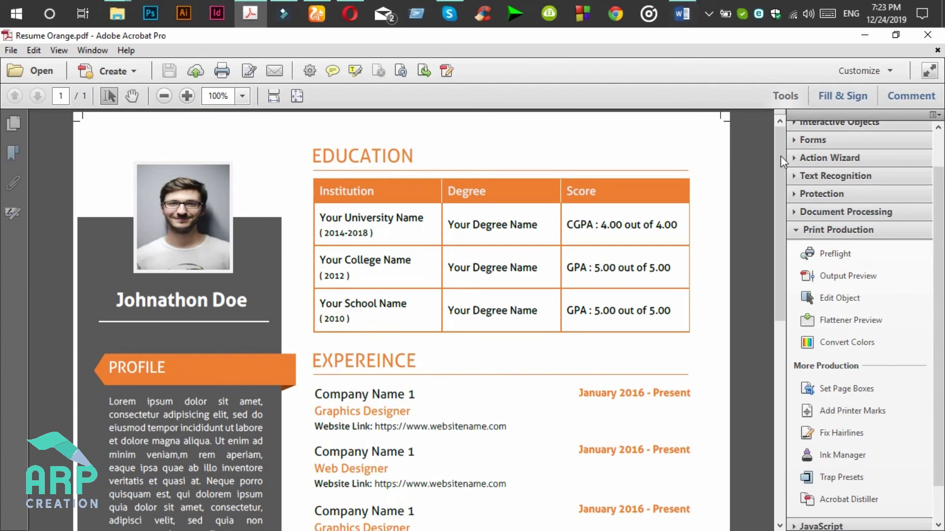
{"action": "left_click", "coordinate": [927, 34]}
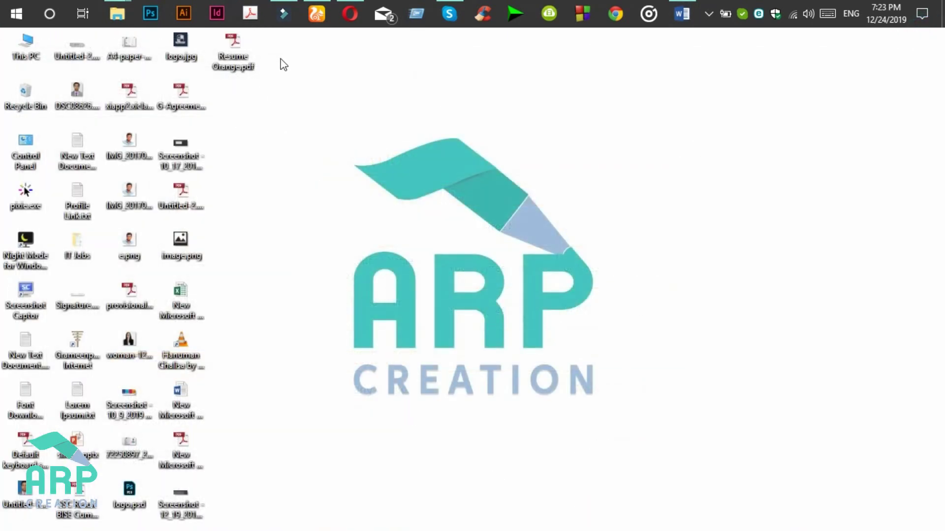